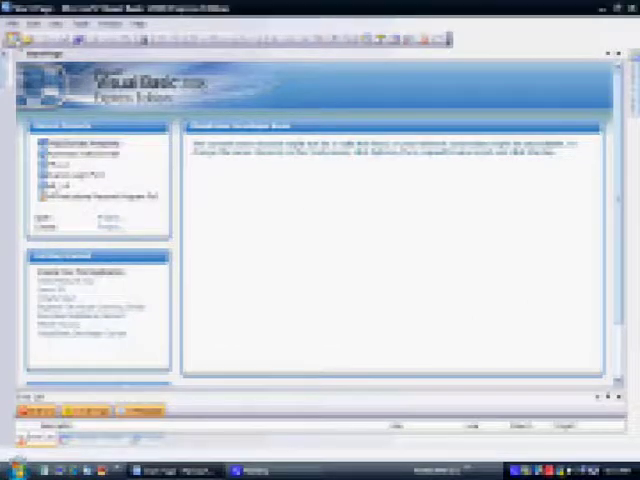
# Step: Create a new Windows Forms project named 'Awesome Web Browser'
pyautogui.hotkey('ctrl', 'n')
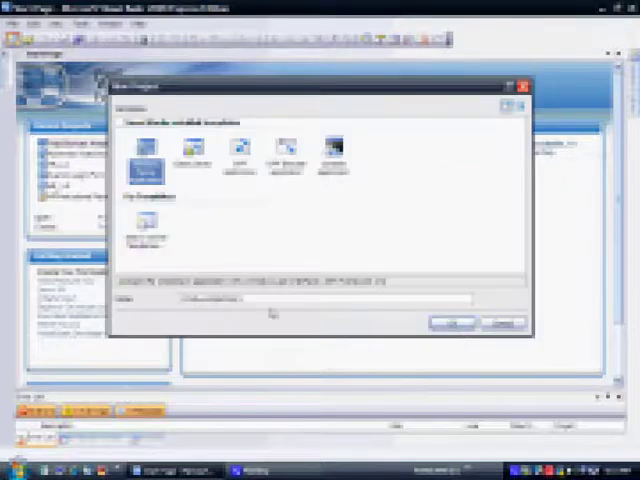
pyautogui.doubleClick(210, 299)
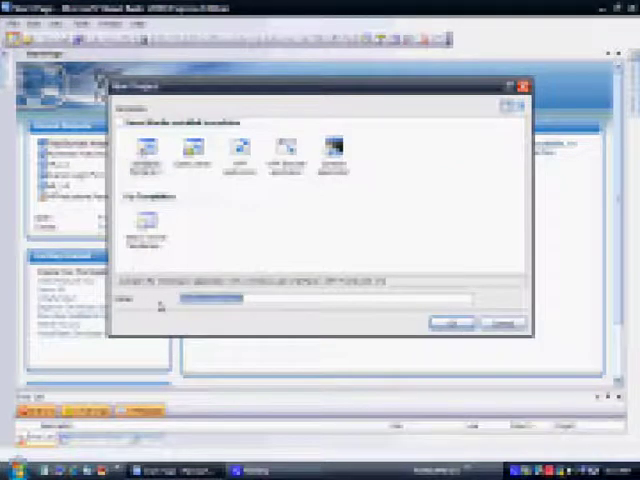
pyautogui.write('L')
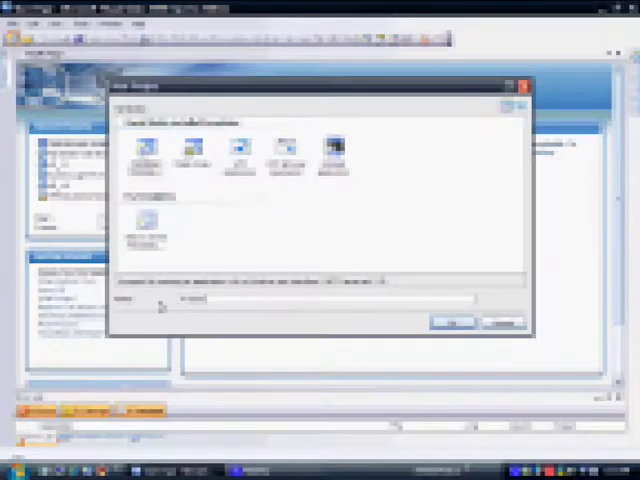
pyautogui.write('o')
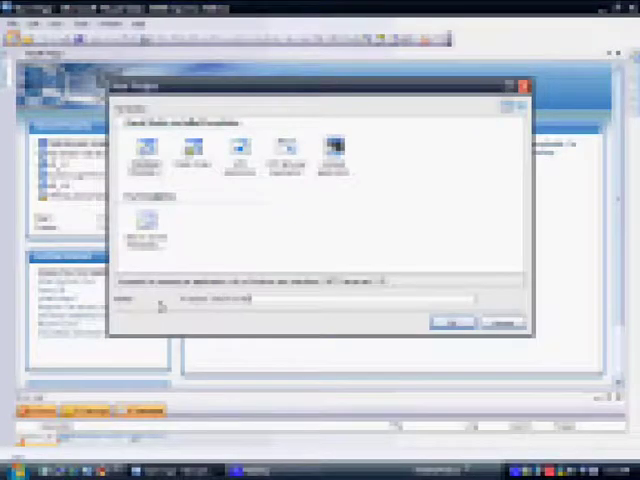
pyautogui.press('Return')
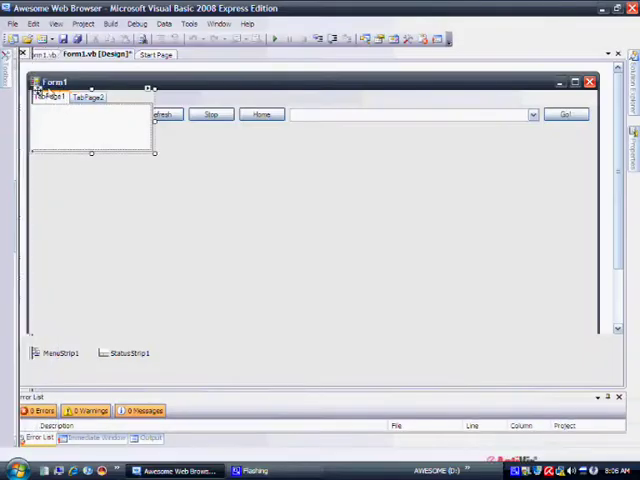
# Step: Move TabControl1 under the button row and stretch it across and down the form
pyautogui.moveTo(36, 92)
pyautogui.mouseDown()
pyautogui.moveTo(46, 130)
pyautogui.moveTo(34, 131)
pyautogui.mouseUp()
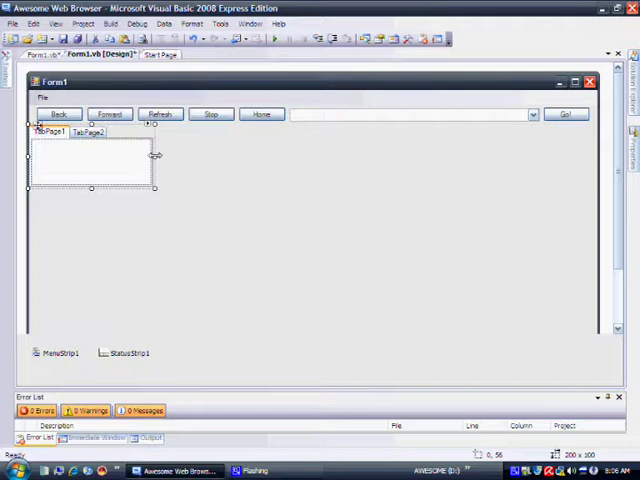
pyautogui.moveTo(155, 157)
pyautogui.mouseDown()
pyautogui.moveTo(500, 173)
pyautogui.moveTo(594, 169)
pyautogui.mouseUp()
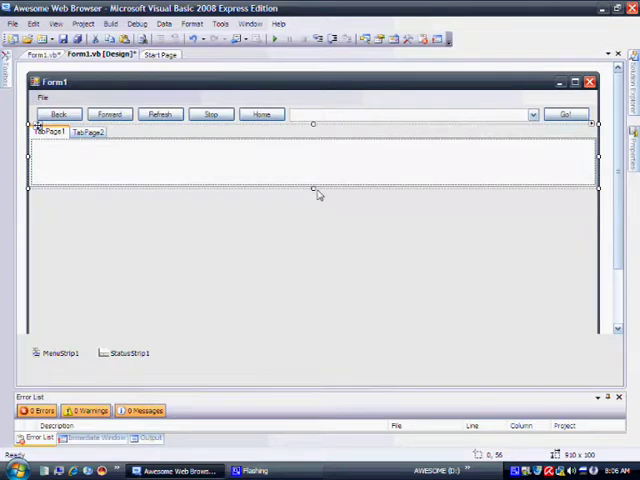
pyautogui.moveTo(313, 188); pyautogui.dragTo(322, 332)
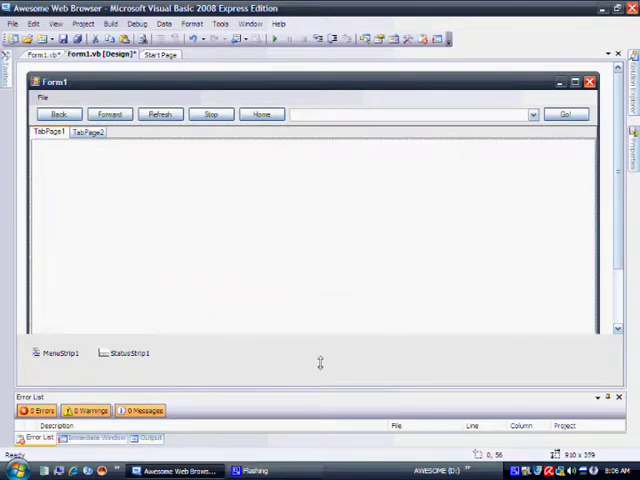
pyautogui.scroll(-3, 322, 300)
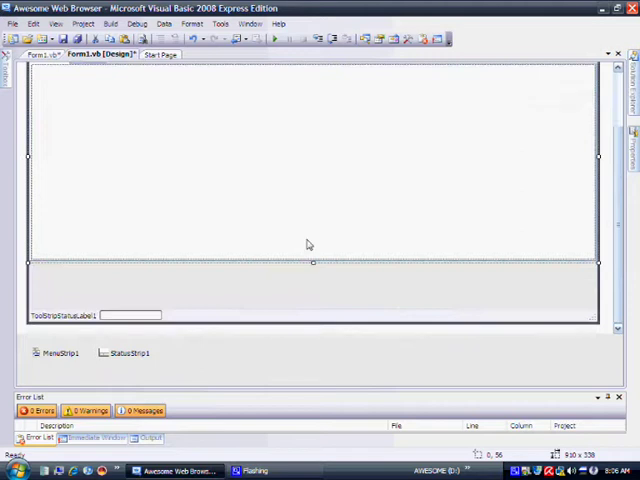
pyautogui.moveTo(316, 263); pyautogui.dragTo(322, 305)
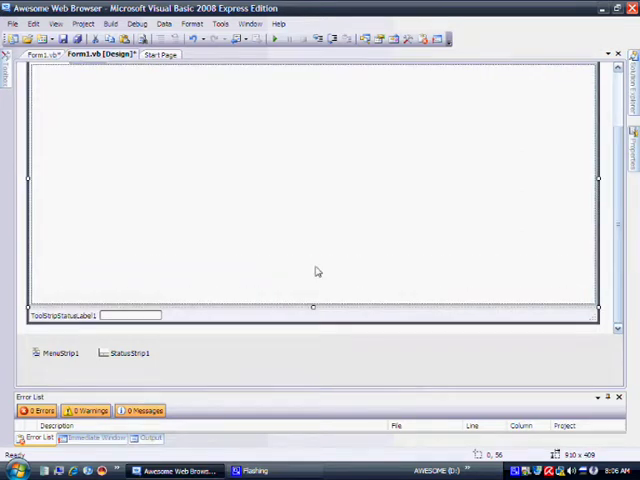
pyautogui.scroll(3, 317, 271)
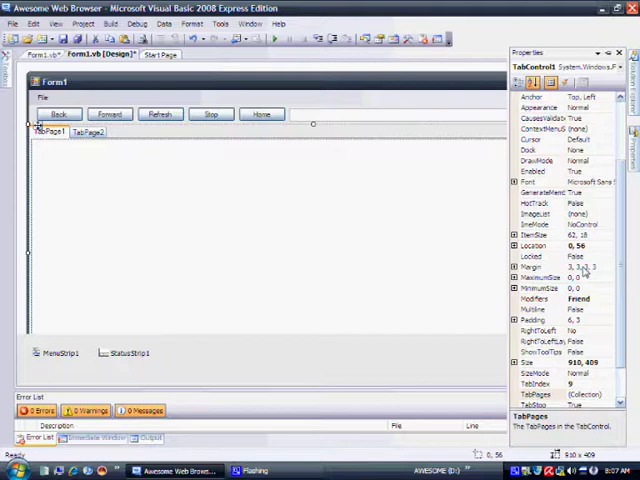
# Step: Delete both tab pages from TabControl1 in the TabPages collection editor
pyautogui.click(600, 394)
pyautogui.click(610, 394)
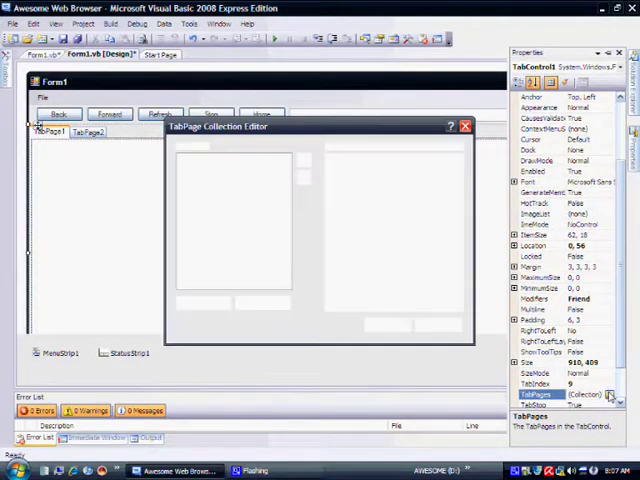
pyautogui.click(262, 304)
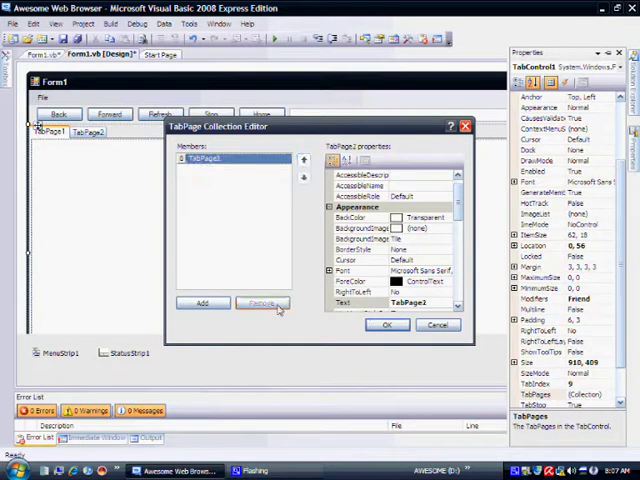
pyautogui.click(386, 325)
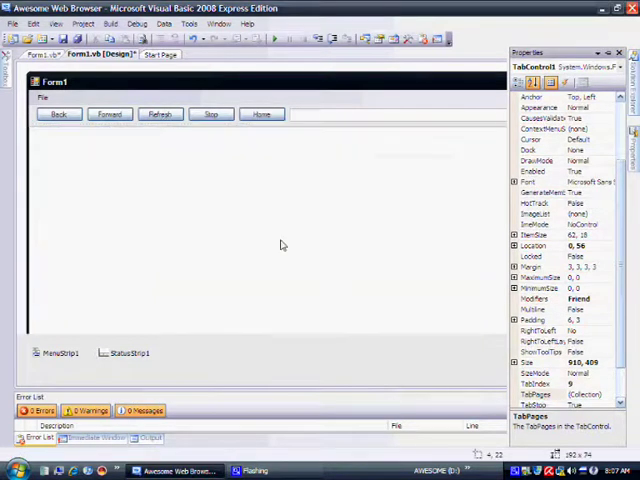
pyautogui.press('Delete')
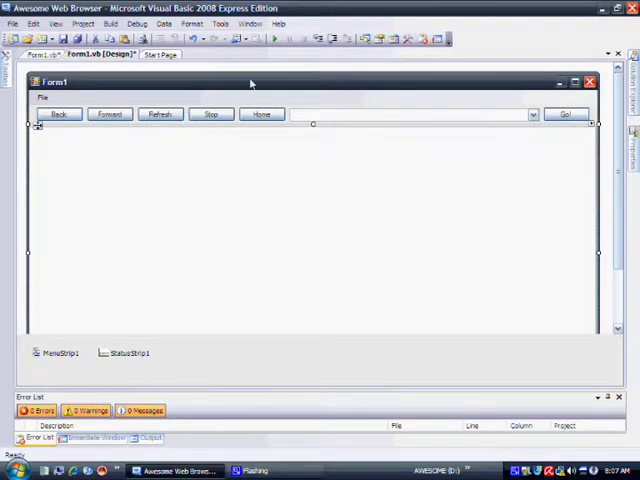
# Step: In the form's code, declare an integer counter variable inside the Form1 class
pyautogui.press('F7')
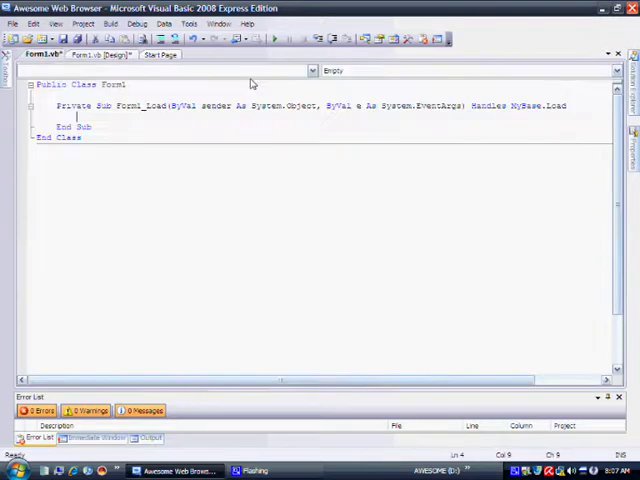
pyautogui.click(88, 92)
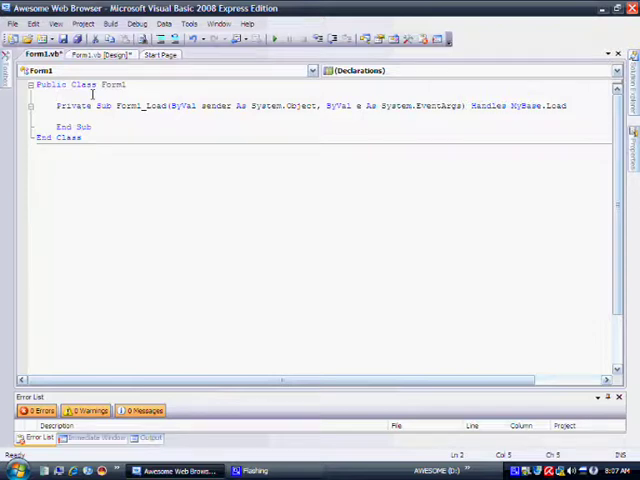
pyautogui.write('Dim ')
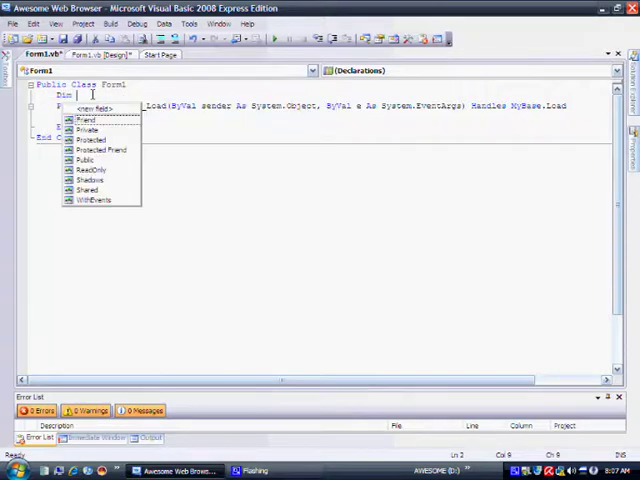
pyautogui.write('int')
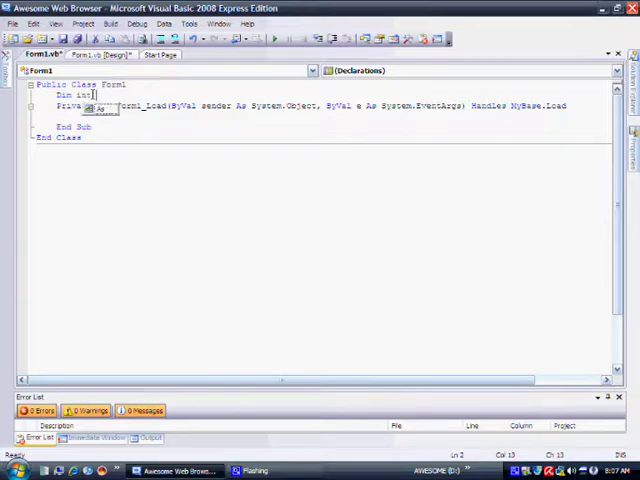
pyautogui.write(' As')
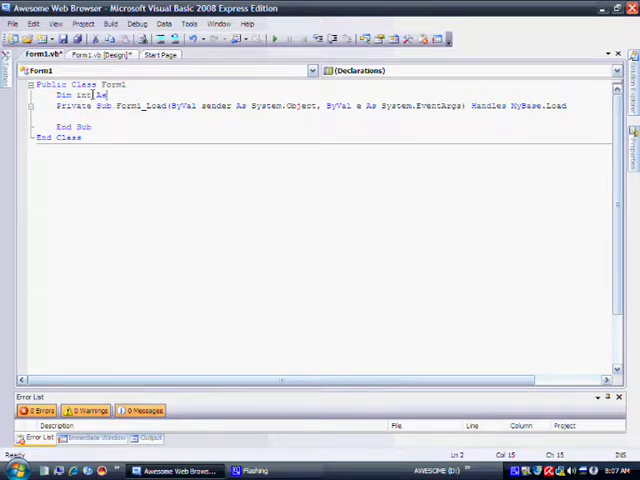
pyautogui.write(' Integer')
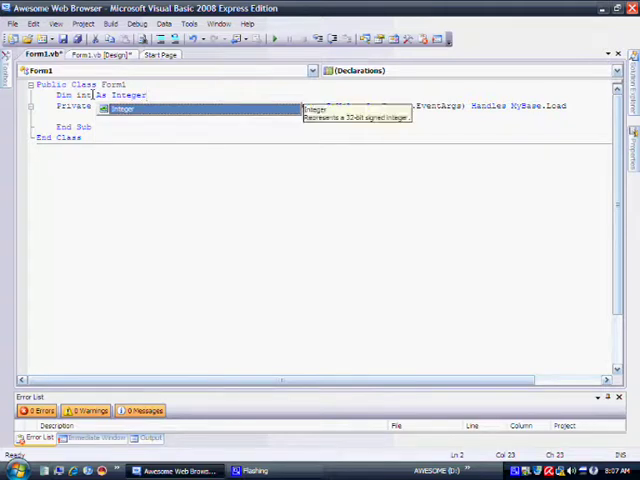
pyautogui.write(' = ')
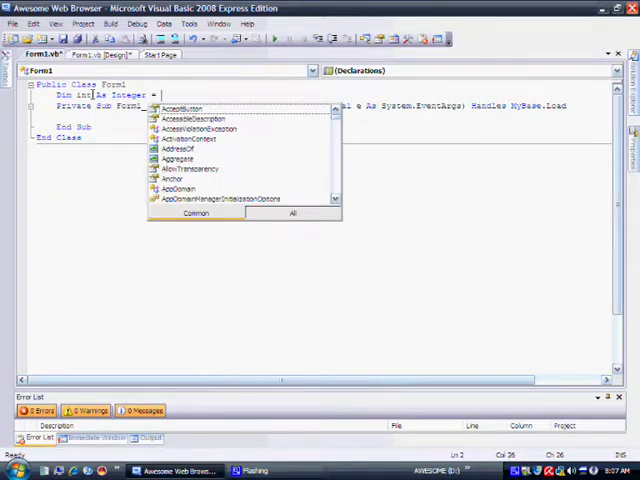
pyautogui.write('0')
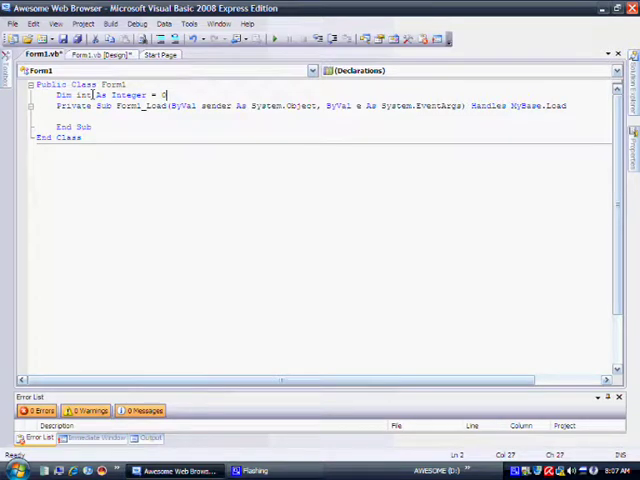
pyautogui.press('Return')
pyautogui.press('Return')
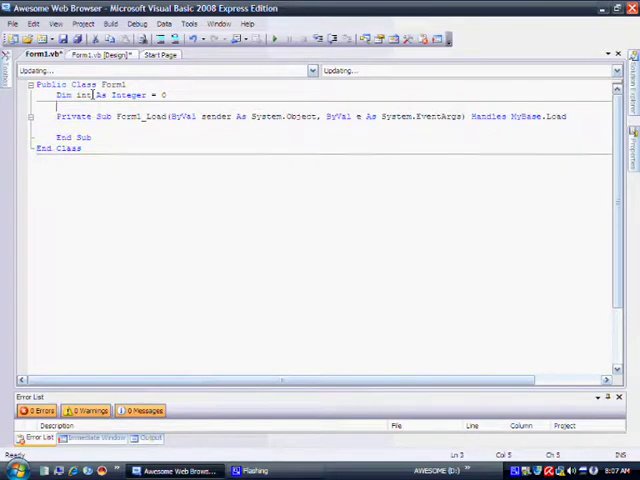
pyautogui.write('Private')
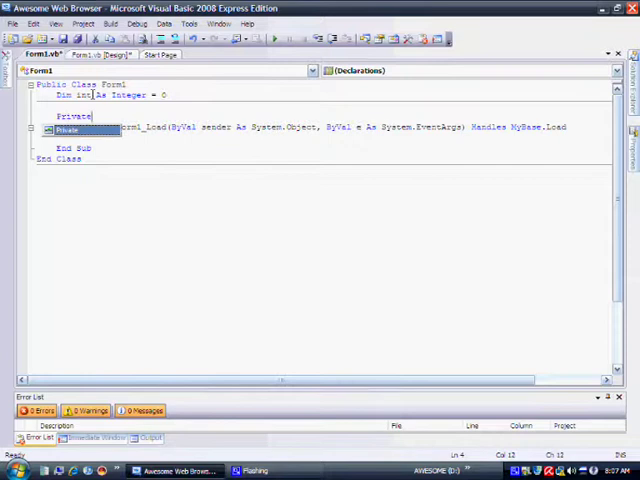
pyautogui.write(' Sub Lo')
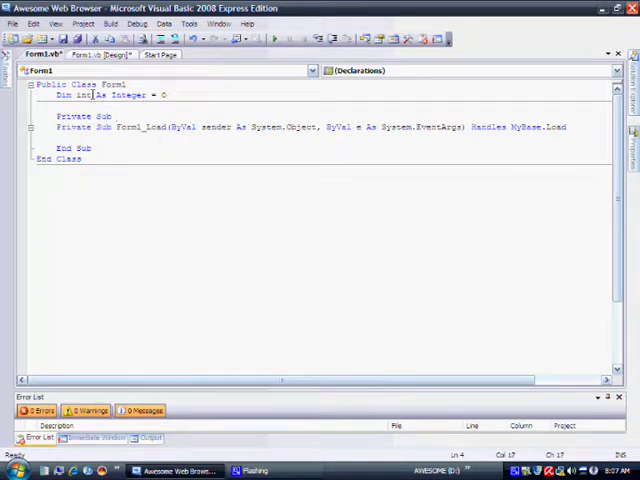
pyautogui.write('ading')
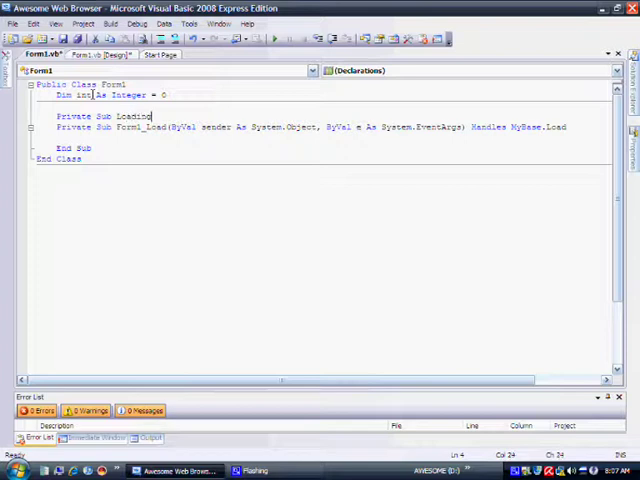
pyautogui.write('(By')
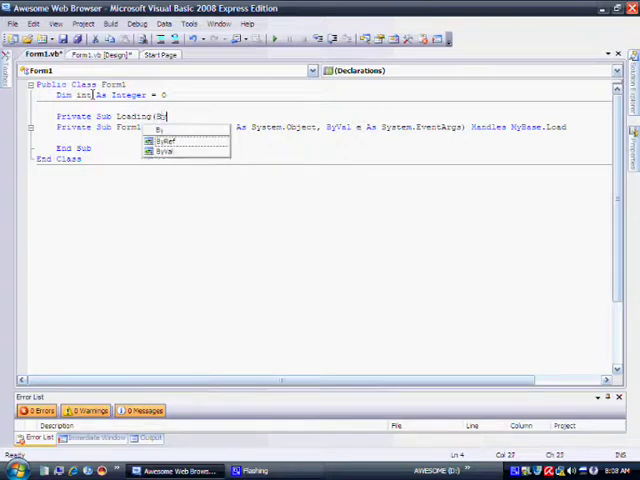
pyautogui.write('Val')
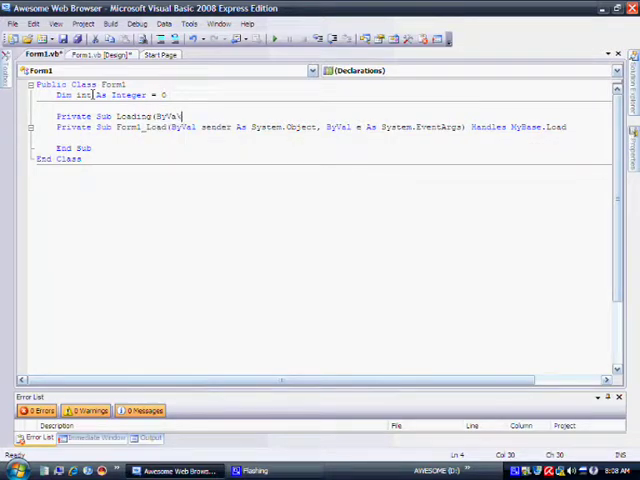
# Step: Declare Loading(ByVal sender As Object, ByVal e As WebBrowserProgressChangedEventArgs) and save the code
pyautogui.press('BackSpace')
pyautogui.press('BackSpace')
pyautogui.write('al')
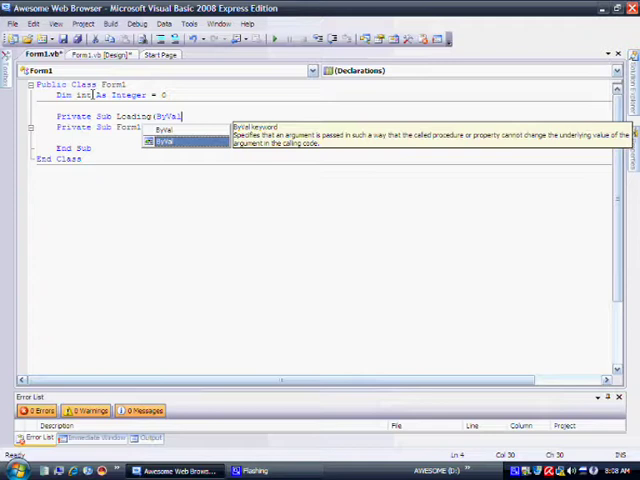
pyautogui.write(' sender ')
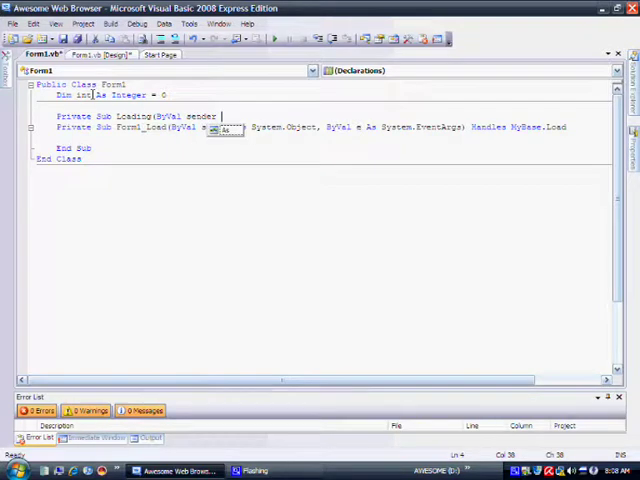
pyautogui.write('as ob')
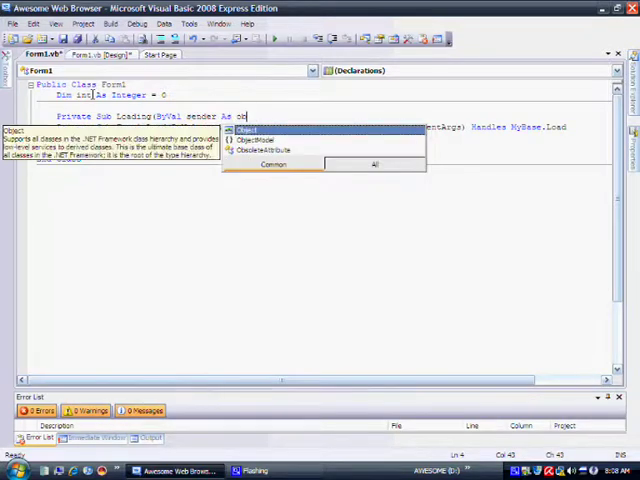
pyautogui.write('ject')
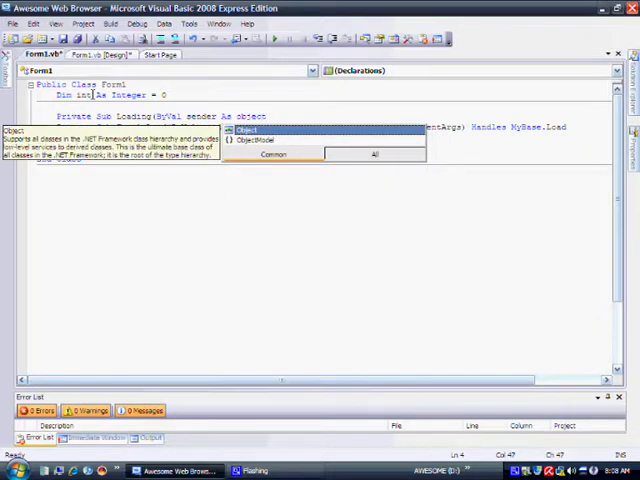
pyautogui.write(',')
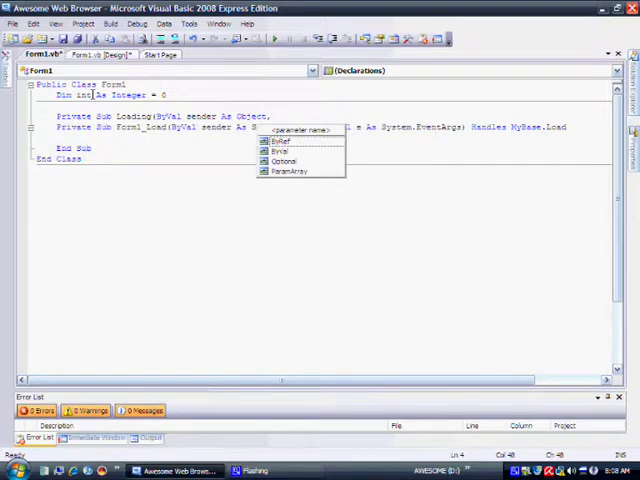
pyautogui.write('Byva')
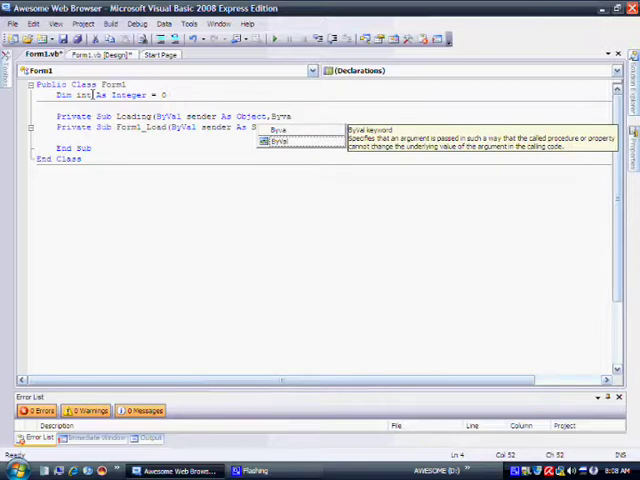
pyautogui.press('BackSpace')
pyautogui.press('BackSpace')
pyautogui.write('Val')
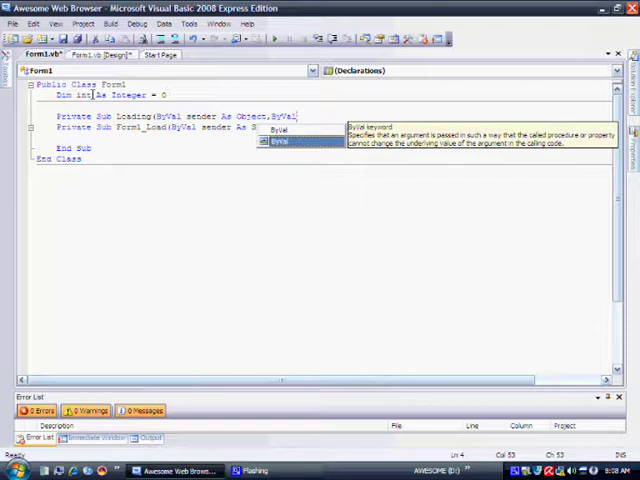
pyautogui.write(' e As ')
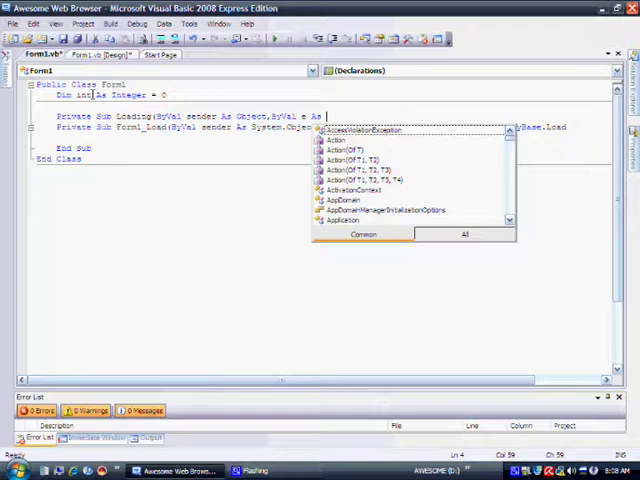
pyautogui.write('Windows')
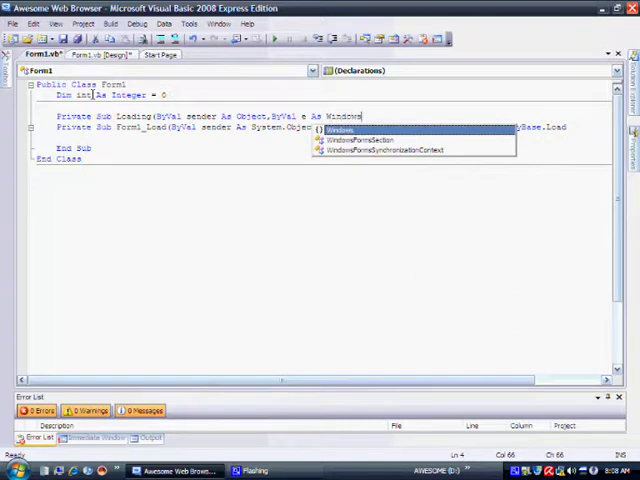
pyautogui.write('.Forms')
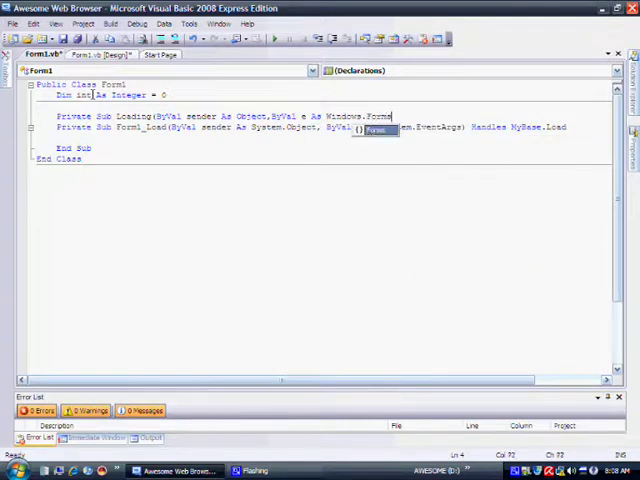
pyautogui.write('.')
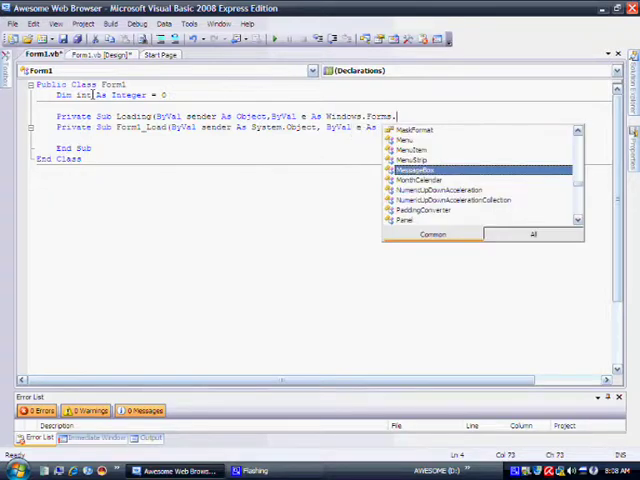
pyautogui.write('WebBrowser')
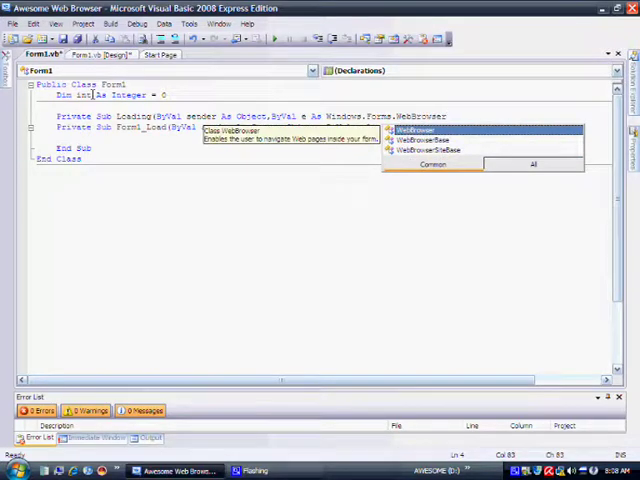
pyautogui.write('Progr')
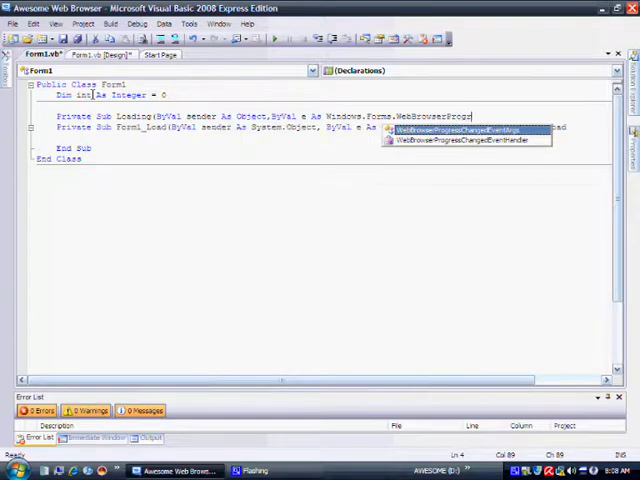
pyautogui.write('ess')
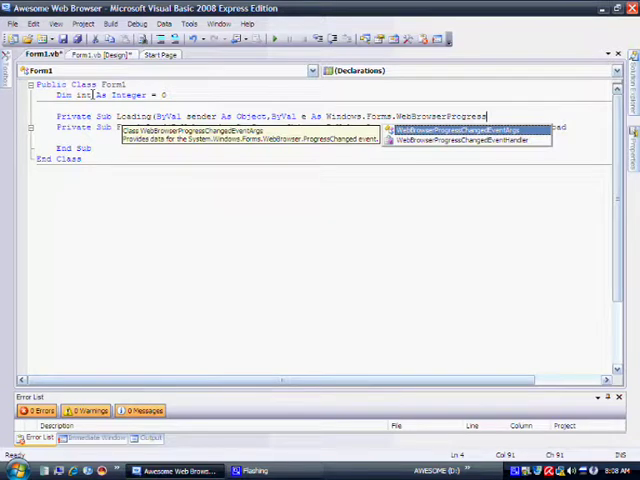
pyautogui.write('Changed')
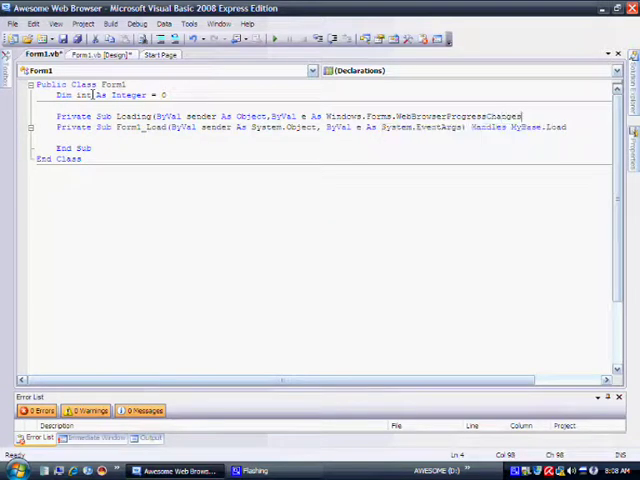
pyautogui.write('Ev')
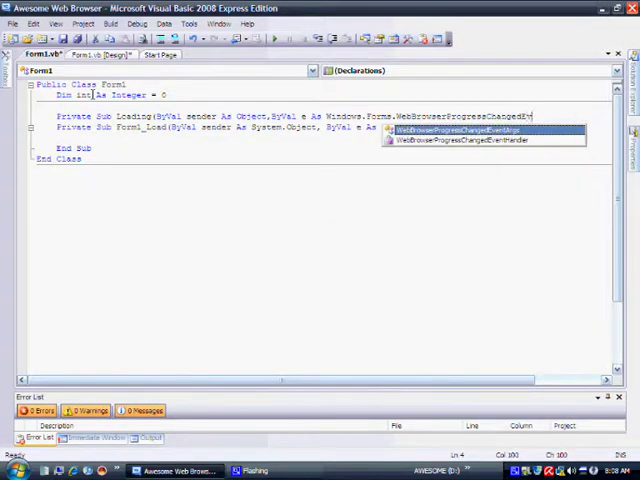
pyautogui.write('entArgs')
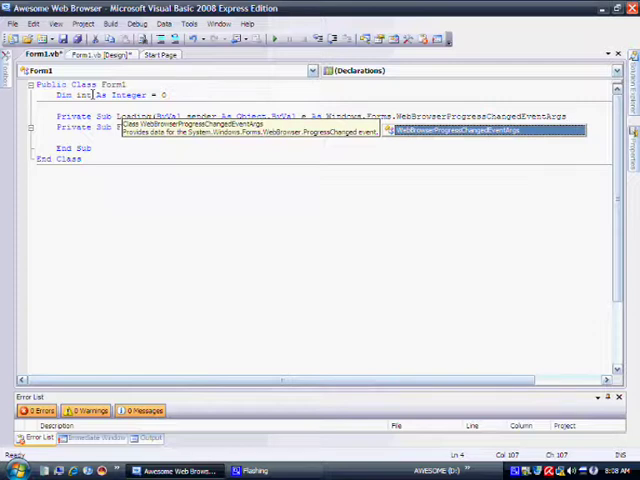
pyautogui.write(')')
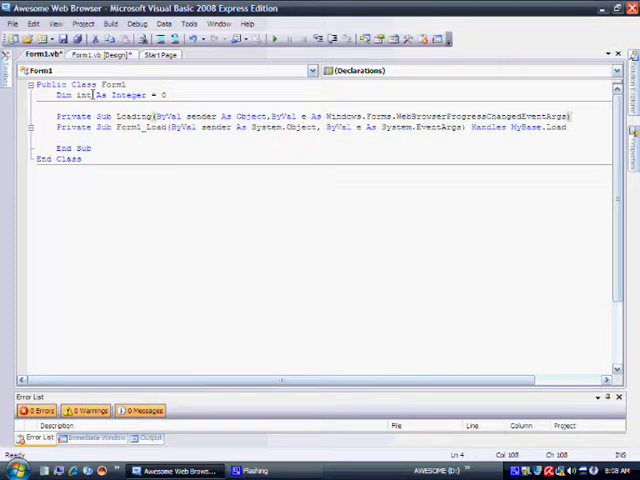
pyautogui.hotkey('ctrl', 's')
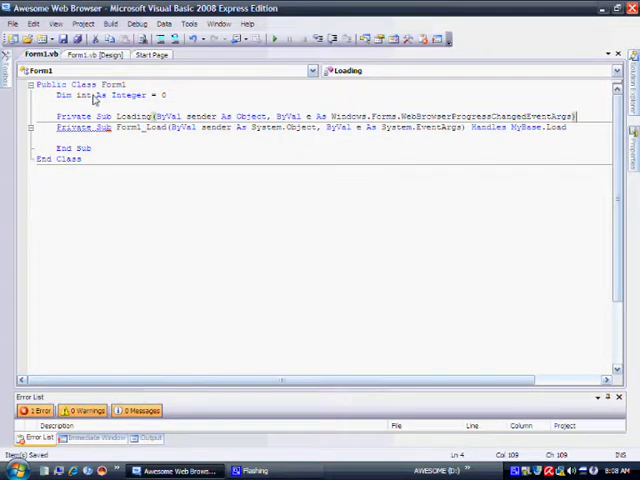
pyautogui.press('Return')
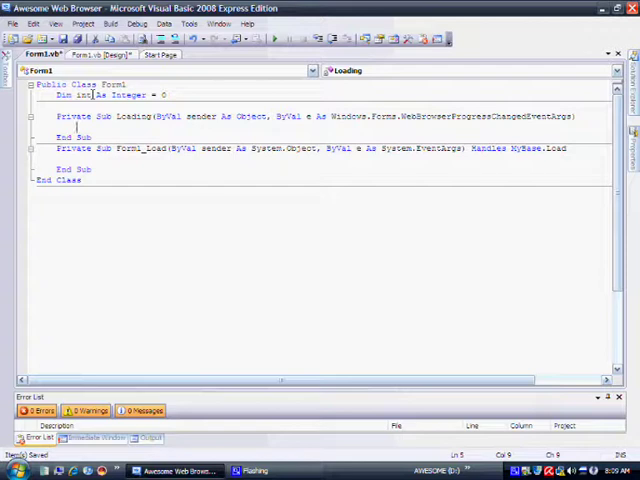
pyautogui.write('ToolS')
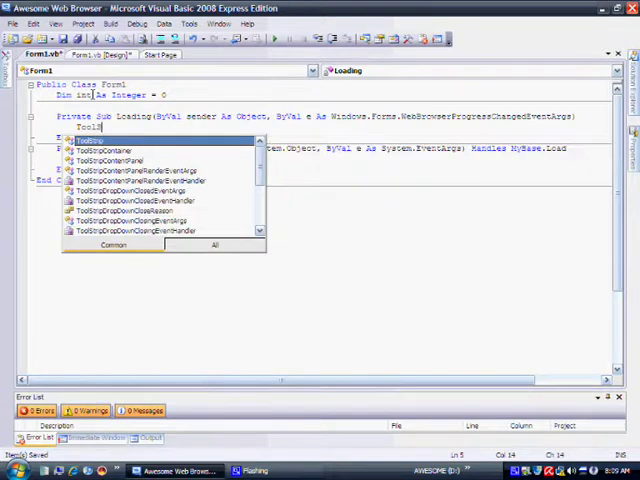
pyautogui.write('tri')
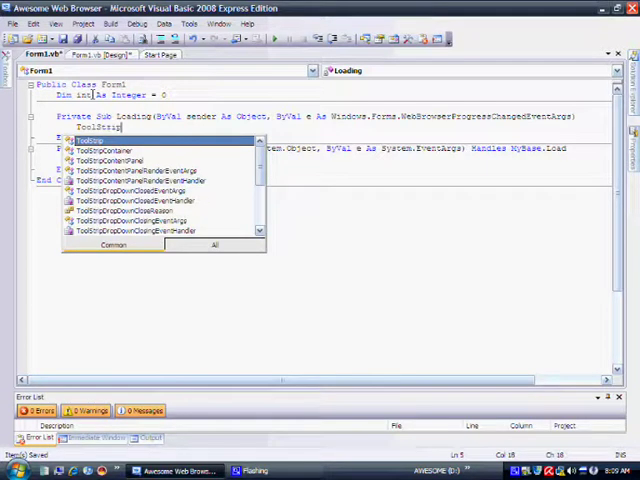
pyautogui.write('p')
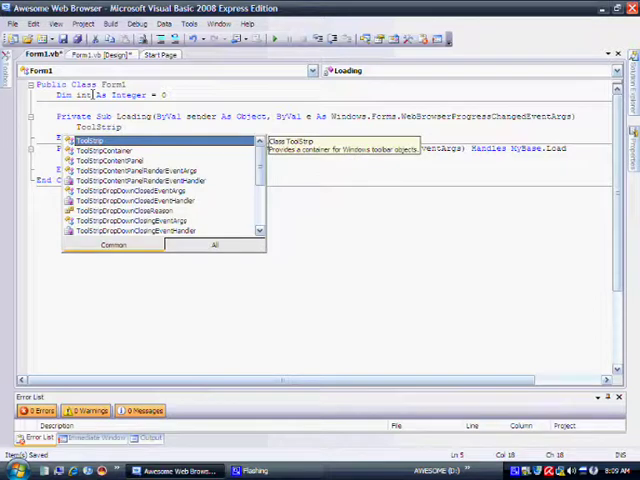
pyautogui.write('Progr')
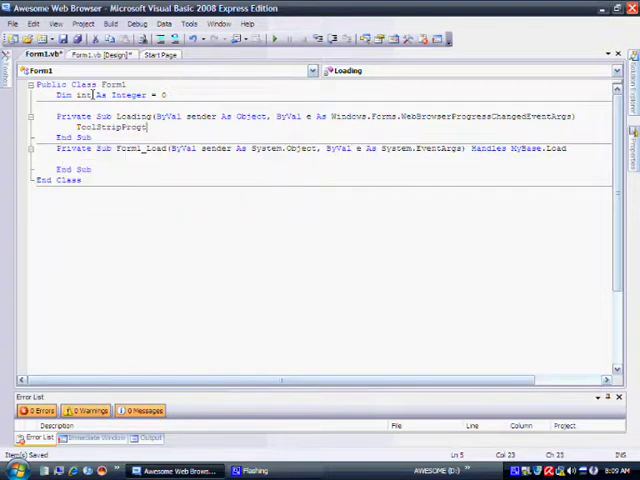
pyautogui.write('essB')
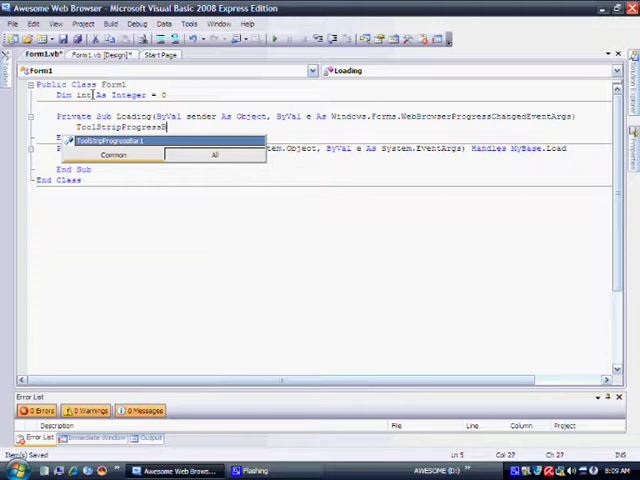
pyautogui.write('ar1')
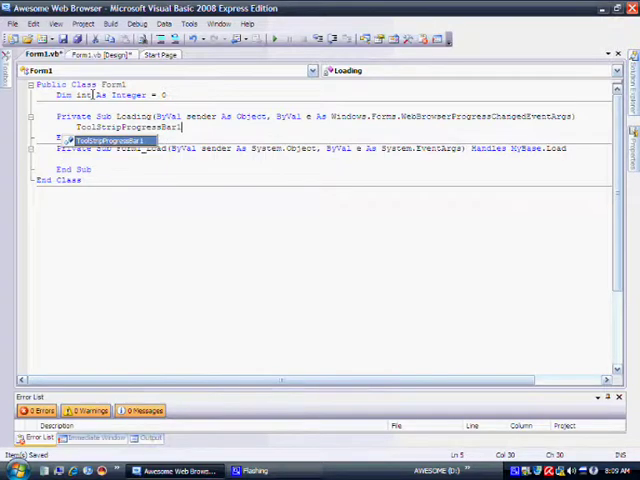
pyautogui.write('.Max')
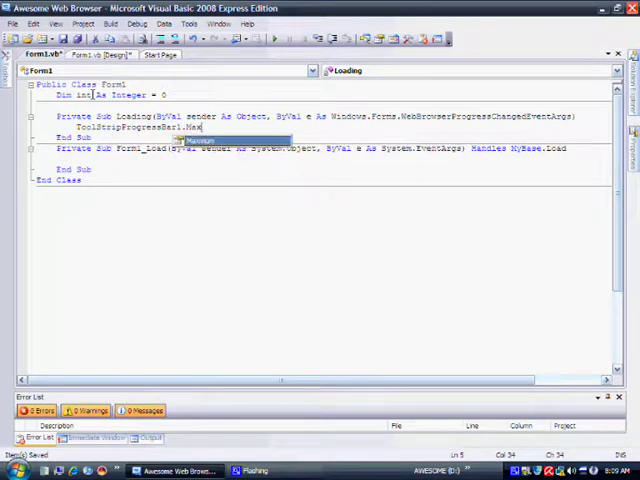
pyautogui.write('imum')
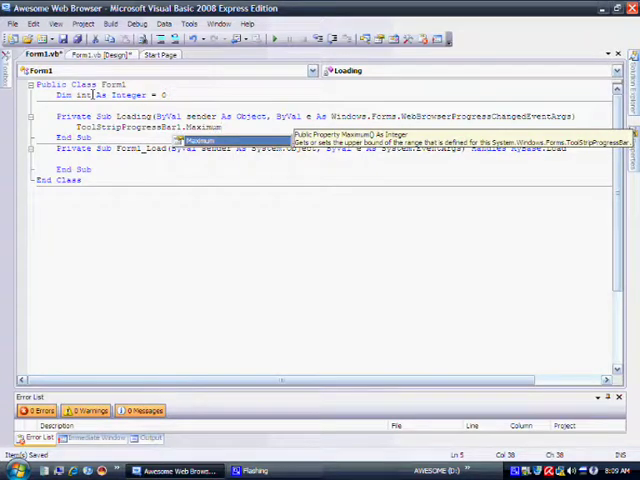
pyautogui.write(' = e')
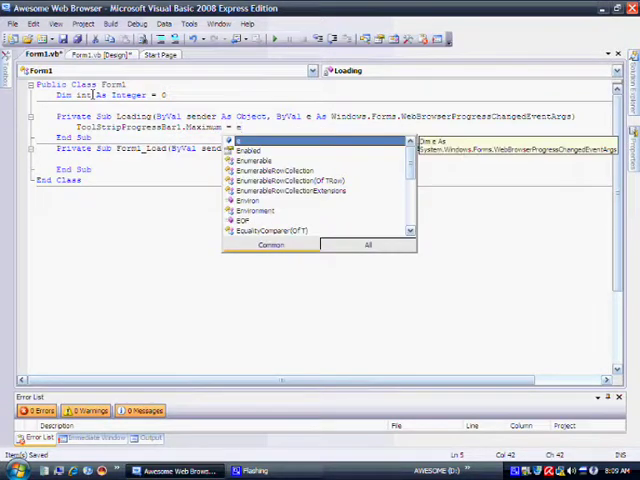
pyautogui.write('.m')
pyautogui.write('imumP')
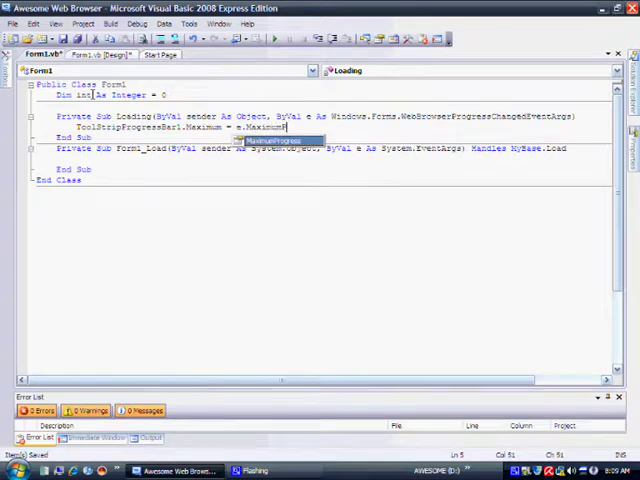
# Step: Set ToolStripProgressBar1.Maximum = e.MaximumProgress and ToolStripProgressBar1.Value = e.CurrentProgress
pyautogui.press('Tab')
pyautogui.write('ress')
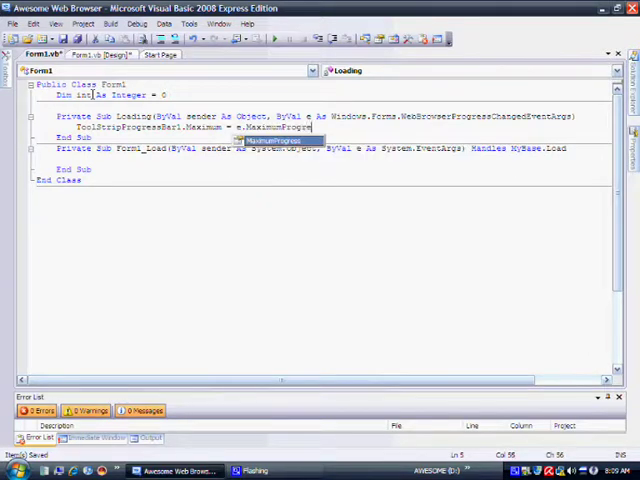
pyautogui.press('Return')
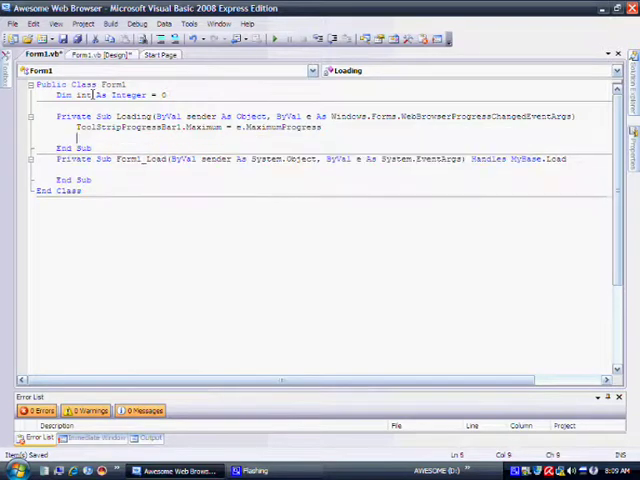
pyautogui.write('ToolS')
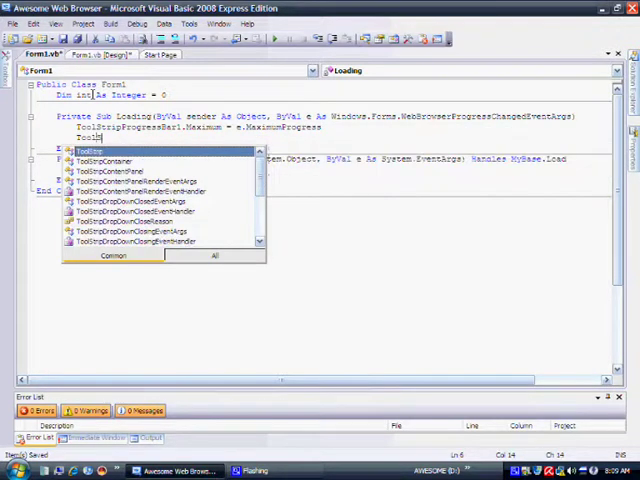
pyautogui.write('trip')
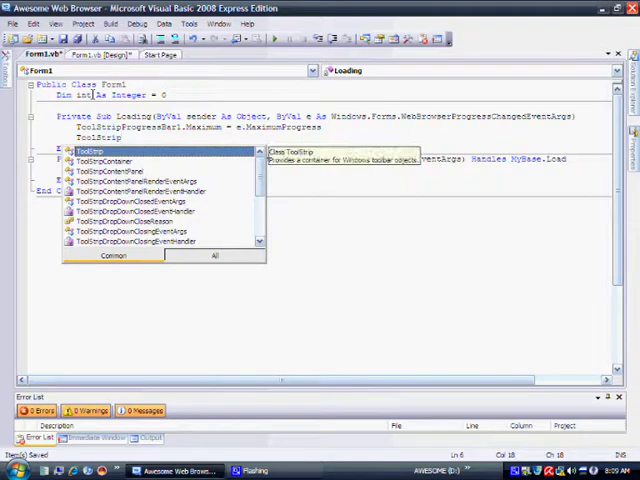
pyautogui.write('Progr')
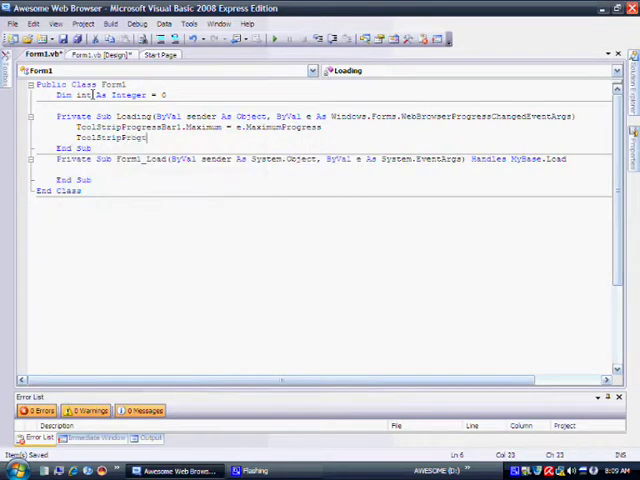
pyautogui.write('es')
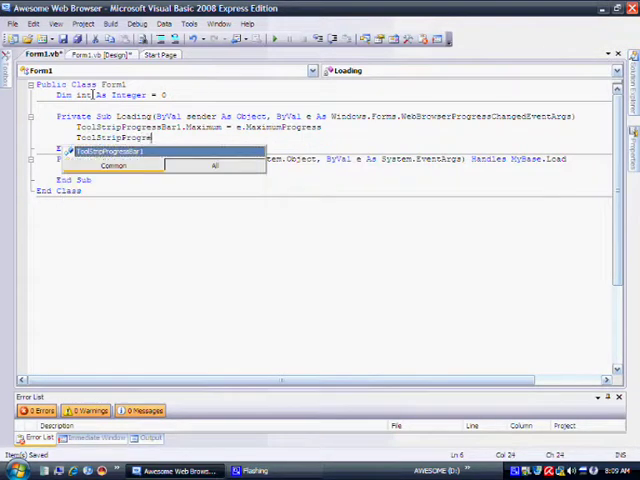
pyautogui.write('sBar1')
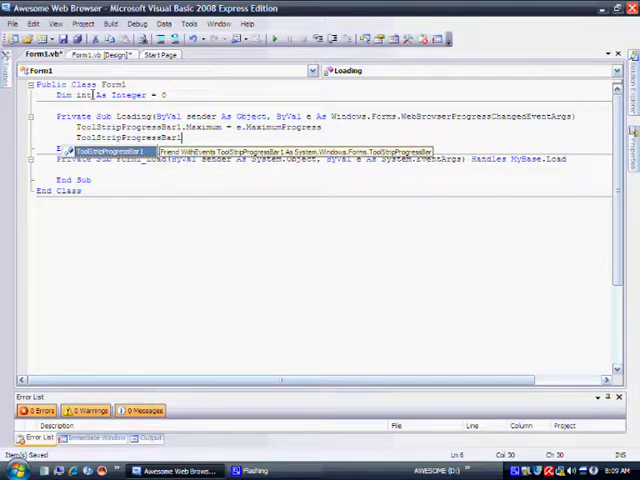
pyautogui.write('.Value')
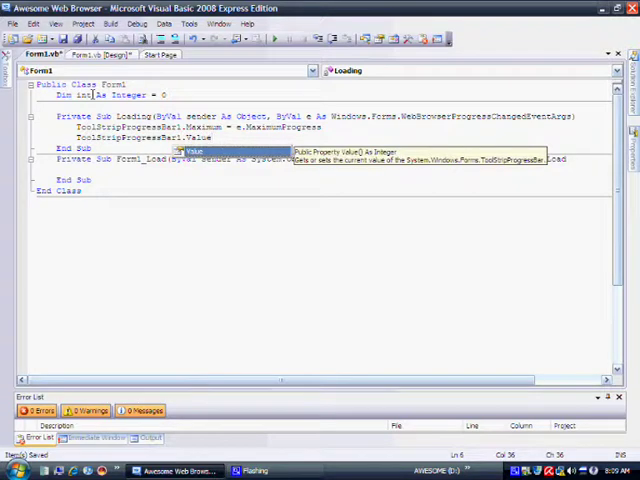
pyautogui.write(' = e')
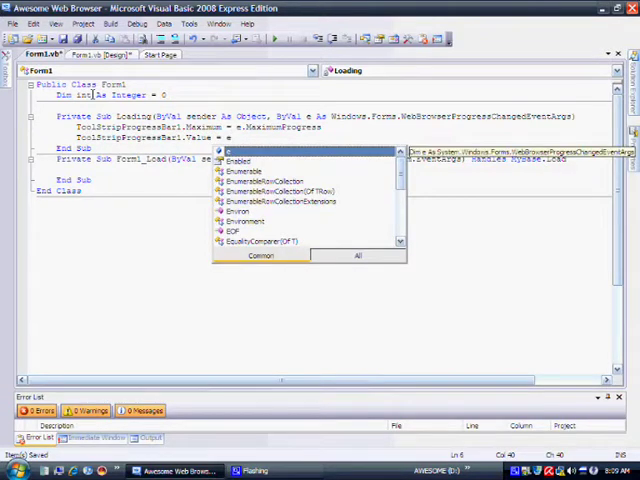
pyautogui.write('.Current')
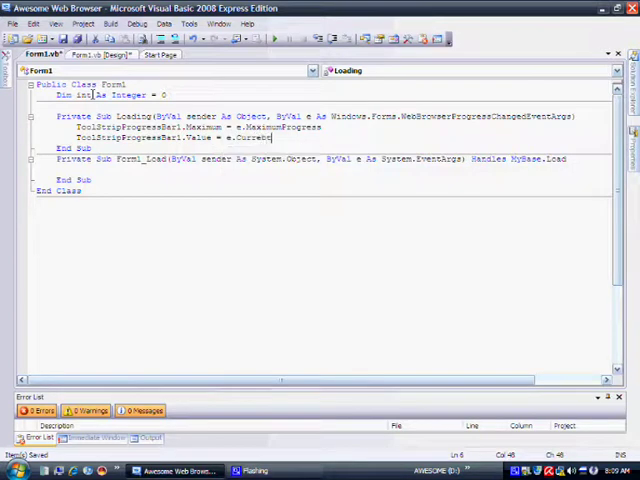
pyautogui.press('BackSpace')
pyautogui.write('tP')
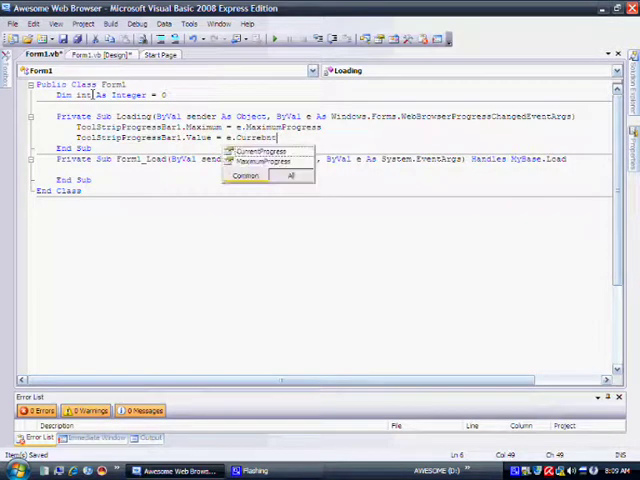
pyautogui.write('r')
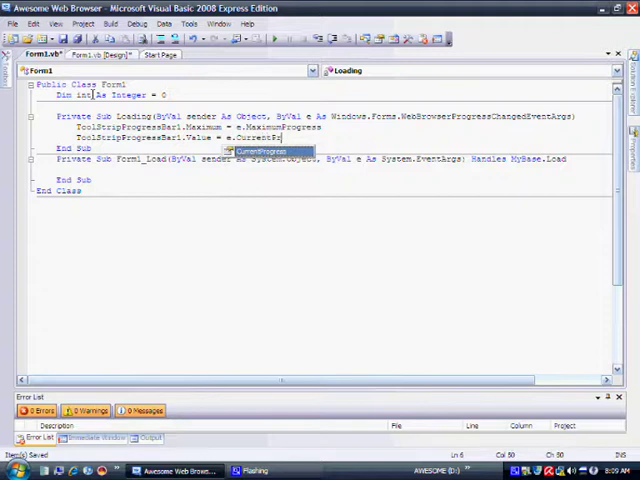
pyautogui.write('ogress')
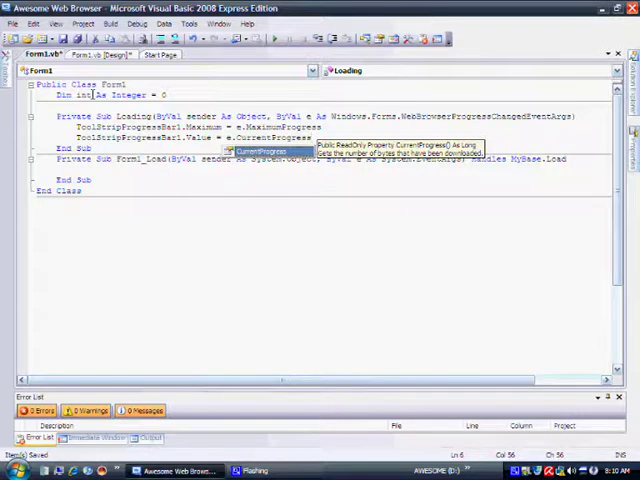
pyautogui.click(107, 149)
# Step: Add a blank line below the Loading sub to begin the Private Sub Done declaration
pyautogui.press('Return')
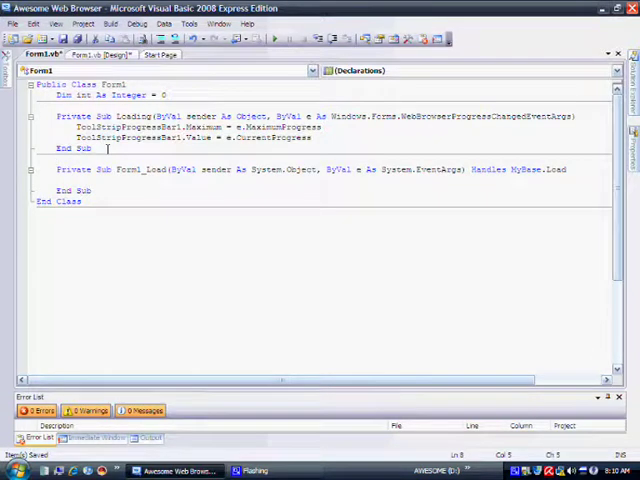
pyautogui.write('Priv')
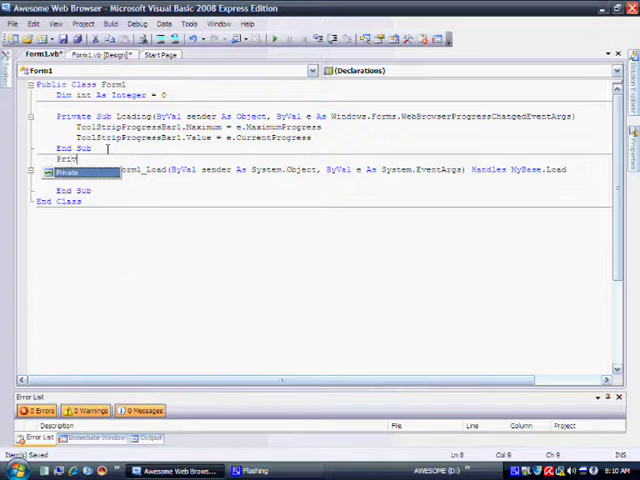
pyautogui.write('ate Sub Done')
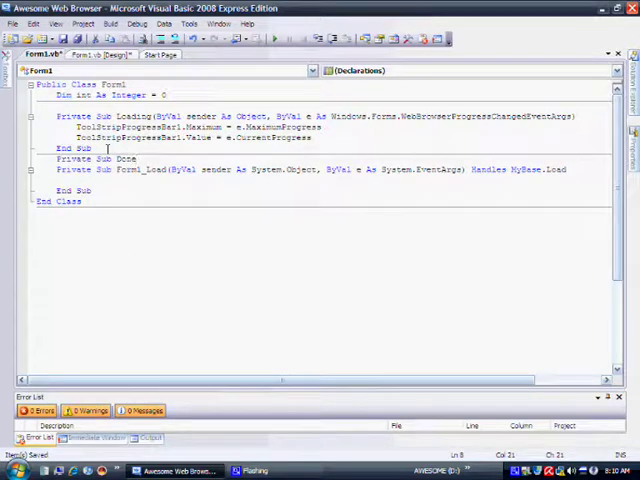
pyautogui.write('(By')
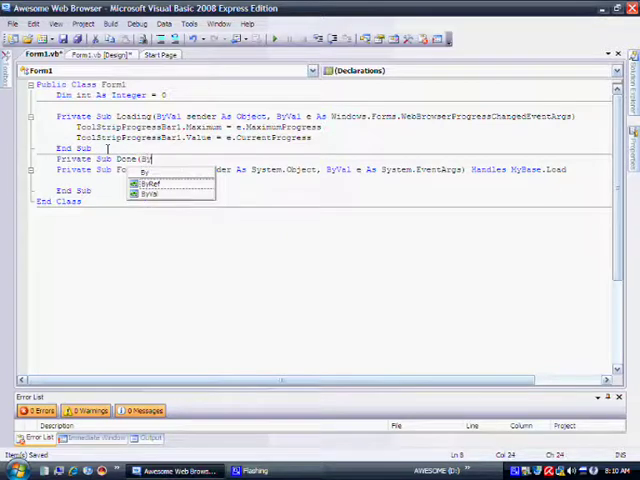
pyautogui.write('Val')
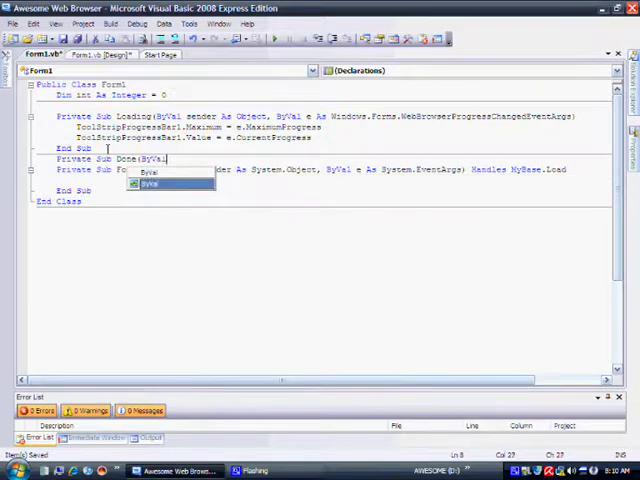
pyautogui.write(' sender As O')
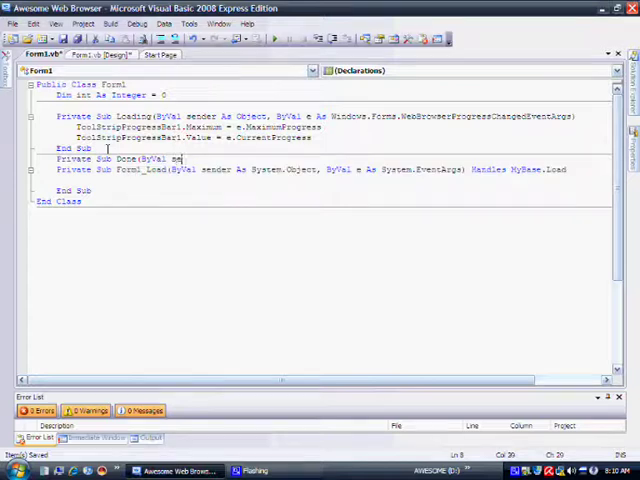
pyautogui.write('bject,ByVal e As Windows.Forms.WebB')
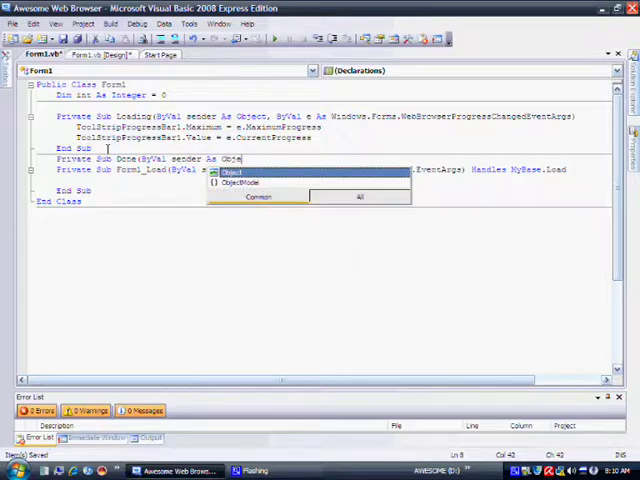